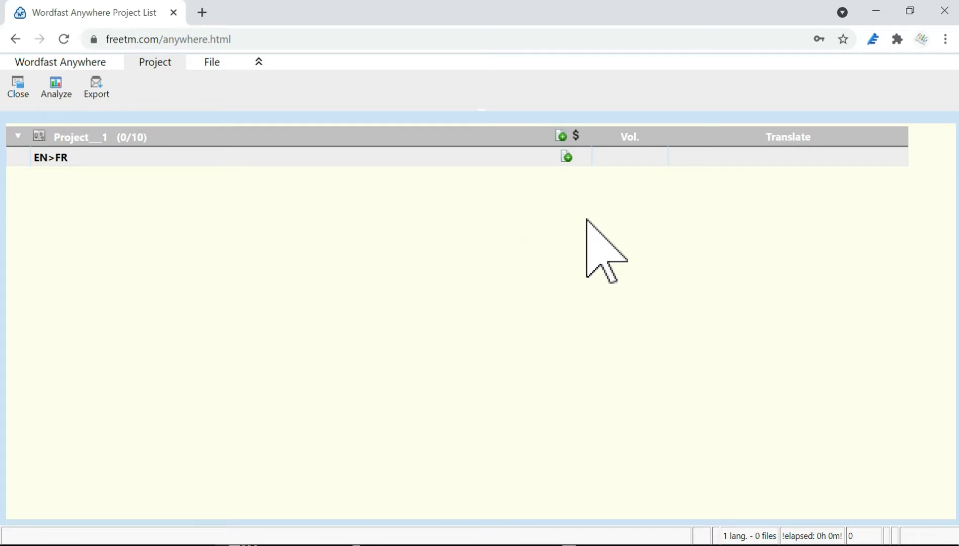
Upload the local files text to translate - Copy.docx and WFS_Manual.docx to the project's EN>FR language pair
click(562, 135)
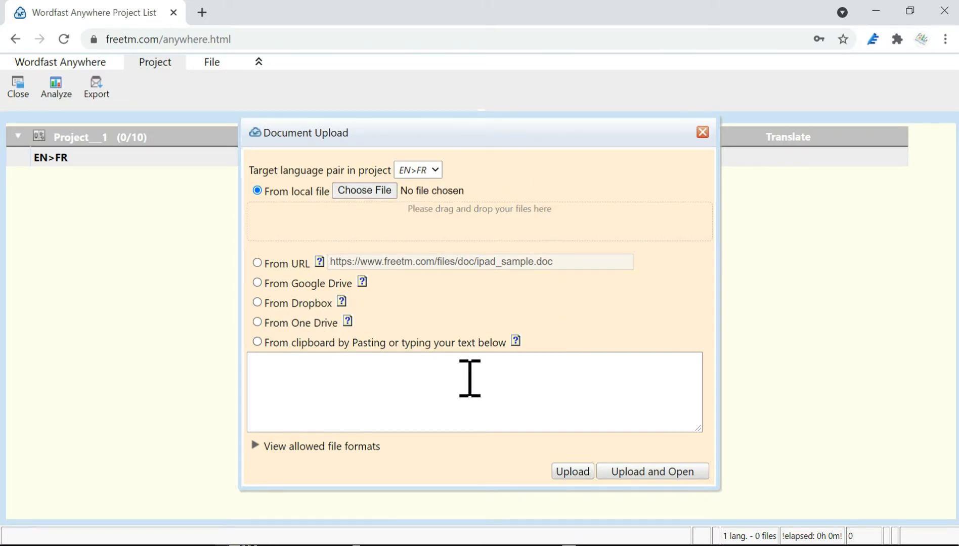
key(alt+Tab)
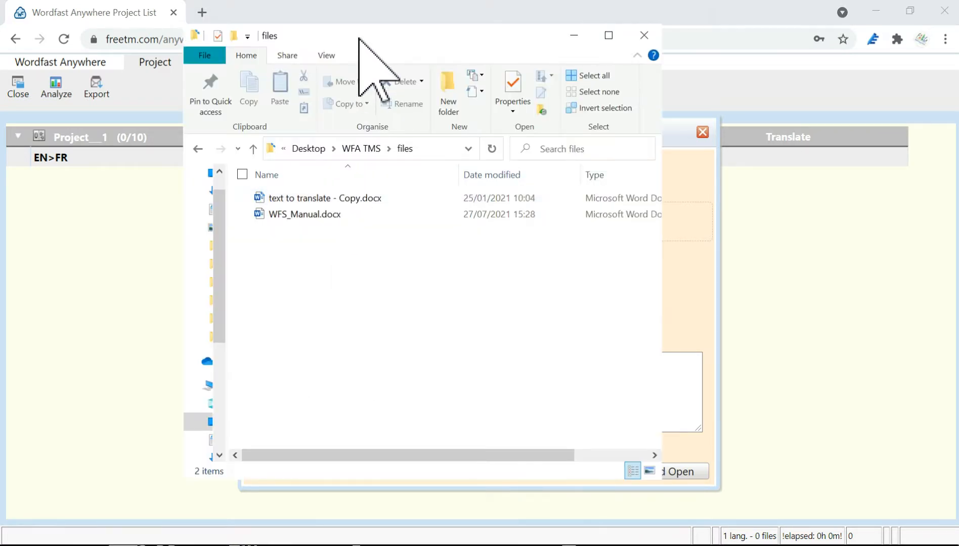
drag(357, 35, 267, 63)
drag(265, 273, 604, 215)
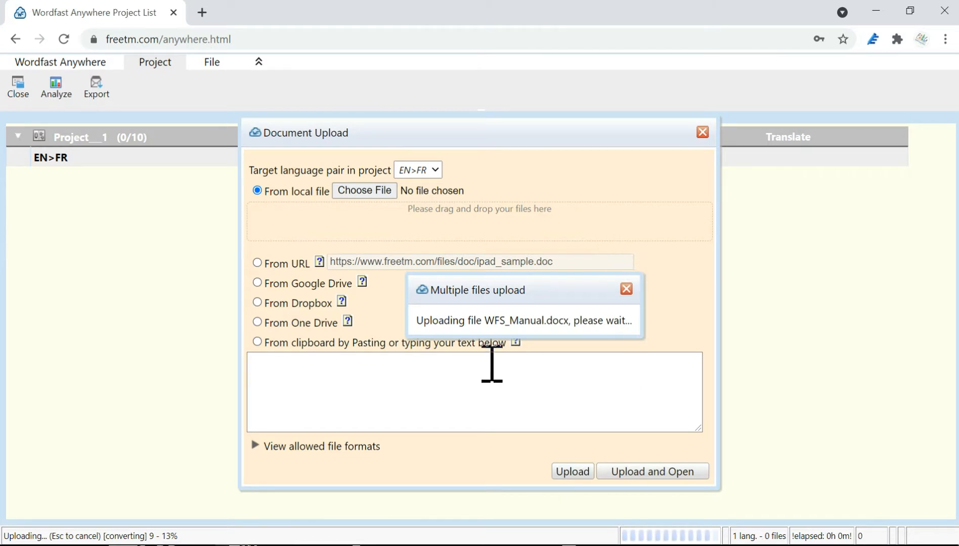
click(573, 471)
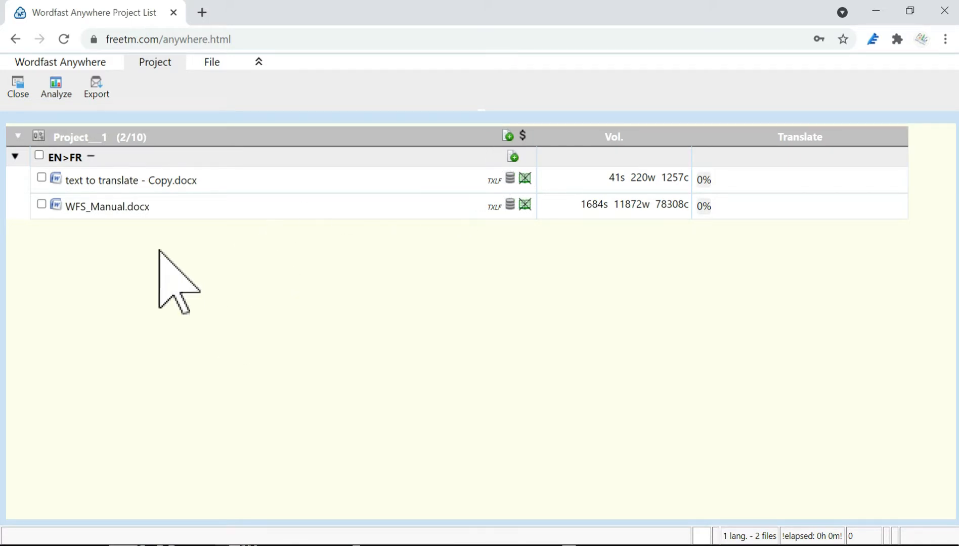
Delete both text to translate - Copy.docx and WFS_Manual.docx from the EN>FR pair
click(41, 177)
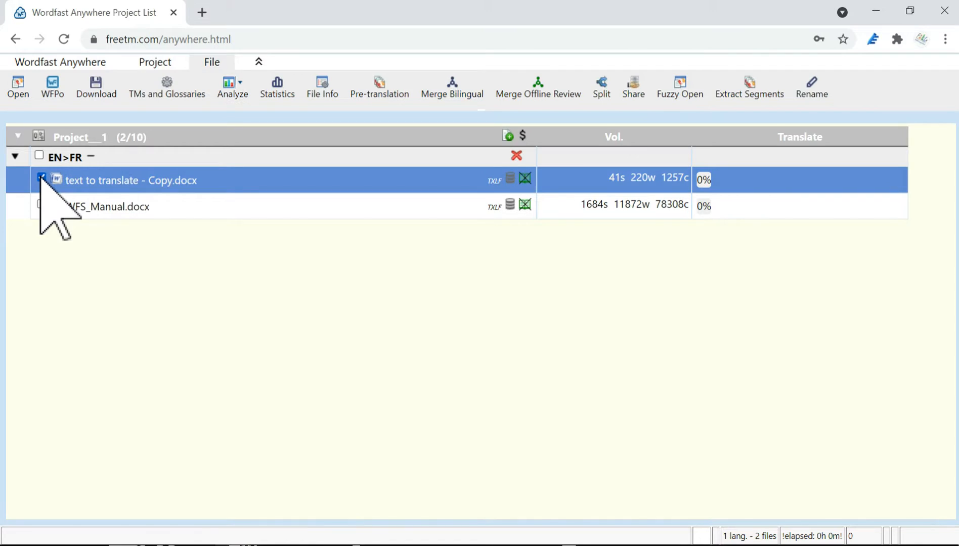
click(41, 204)
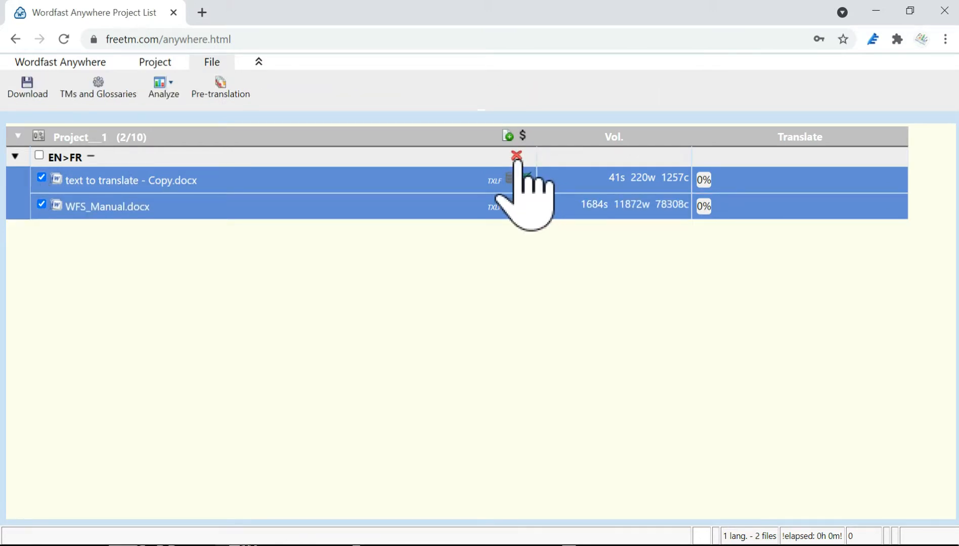
click(516, 157)
click(675, 327)
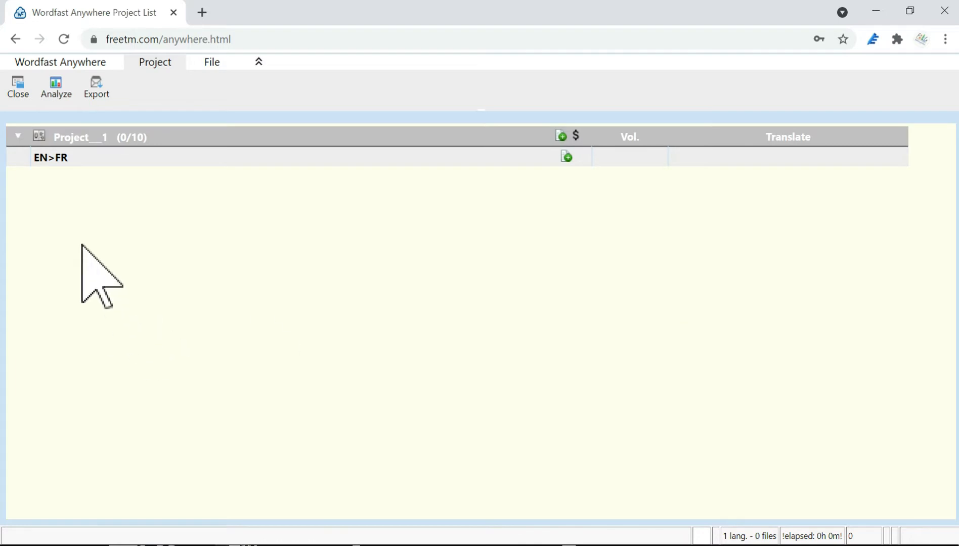
Add a language pair to the project setup with source EN and target ES Spanish
click(41, 136)
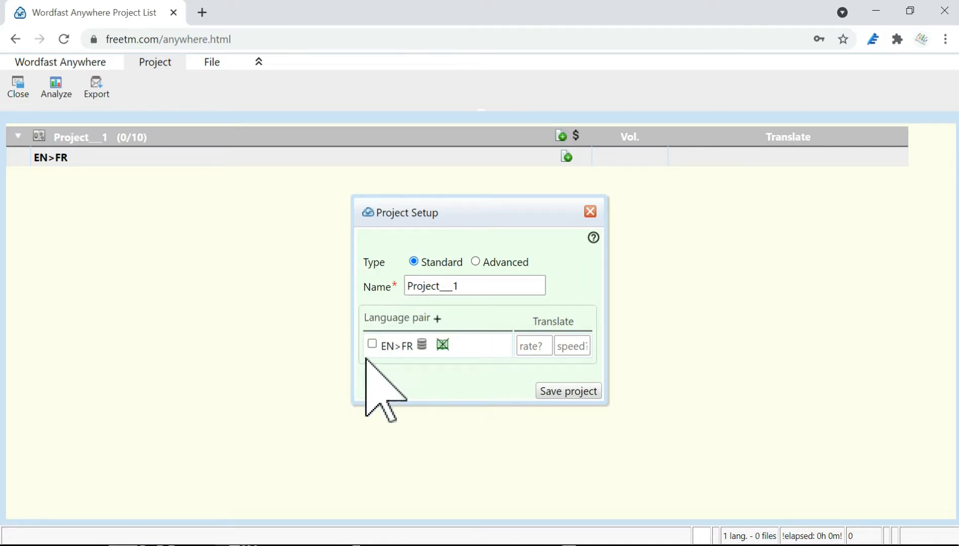
click(438, 318)
click(458, 319)
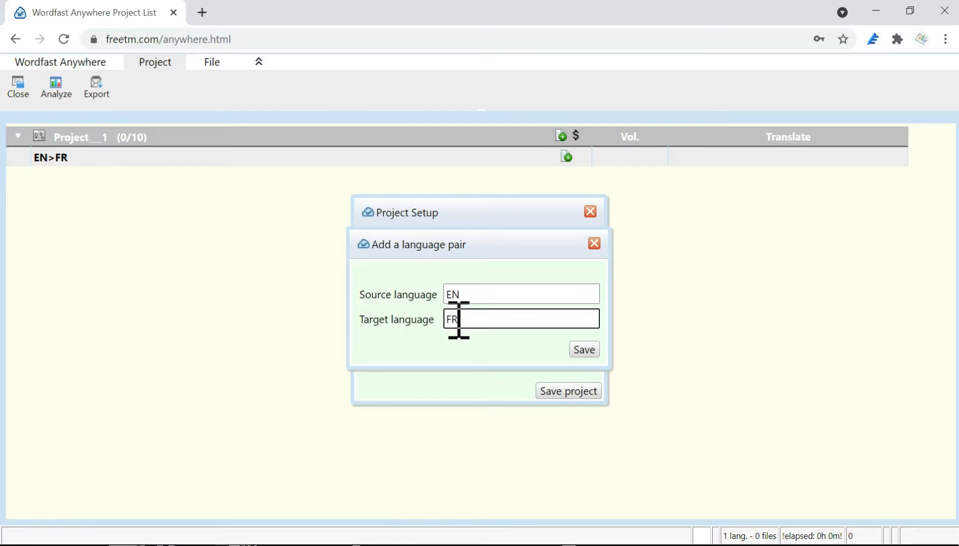
key(BackSpace)
key(BackSpace)
text(e)
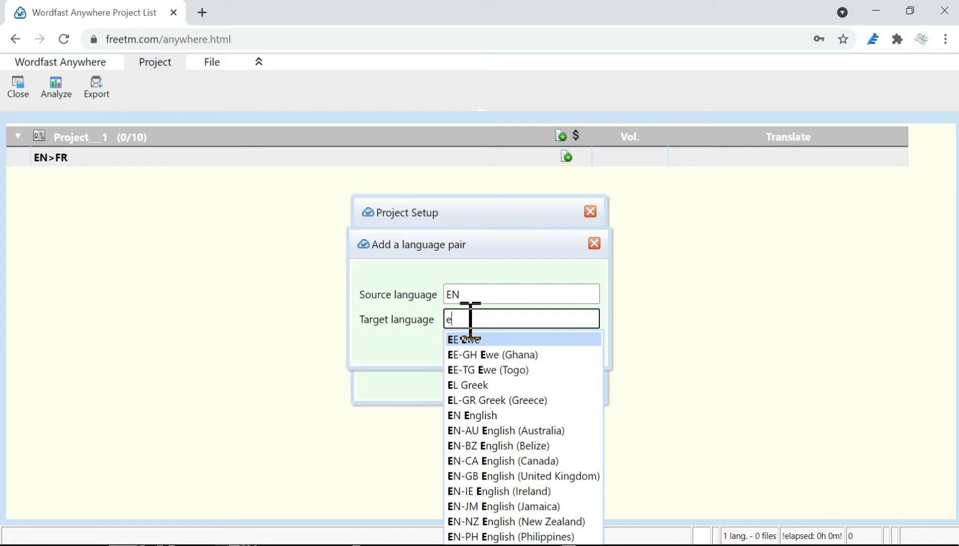
text(s)
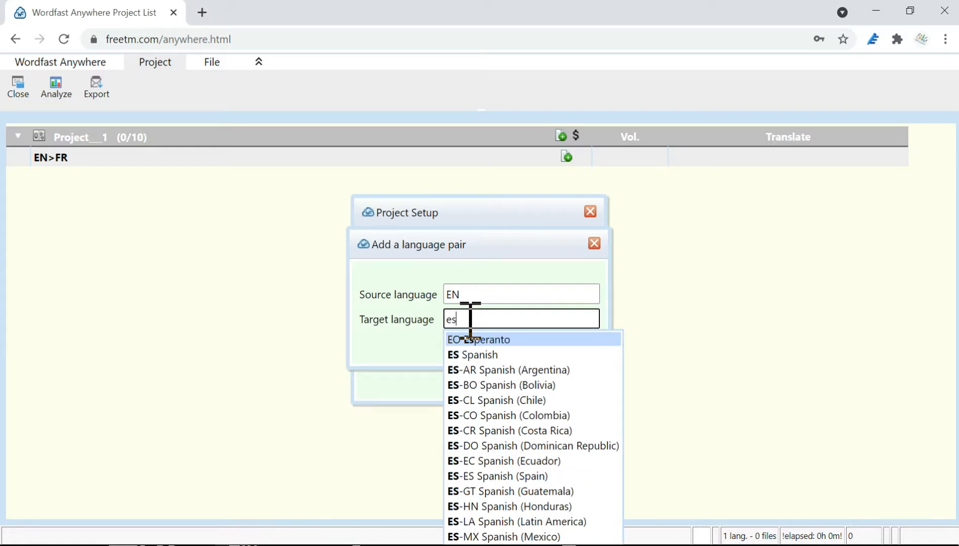
click(475, 355)
click(582, 351)
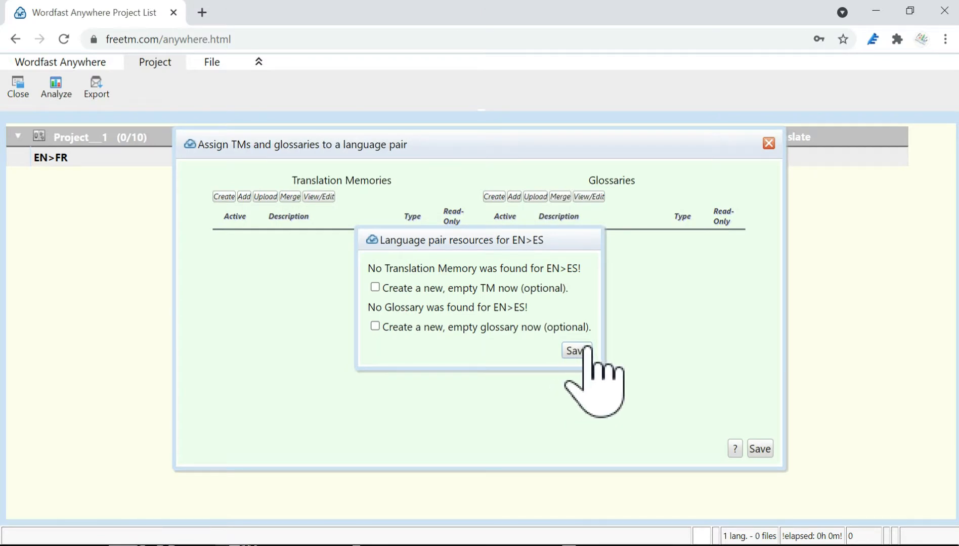
Create a new, empty translation memory and glossary for EN>ES and save their assignment to the pair
click(374, 287)
click(375, 326)
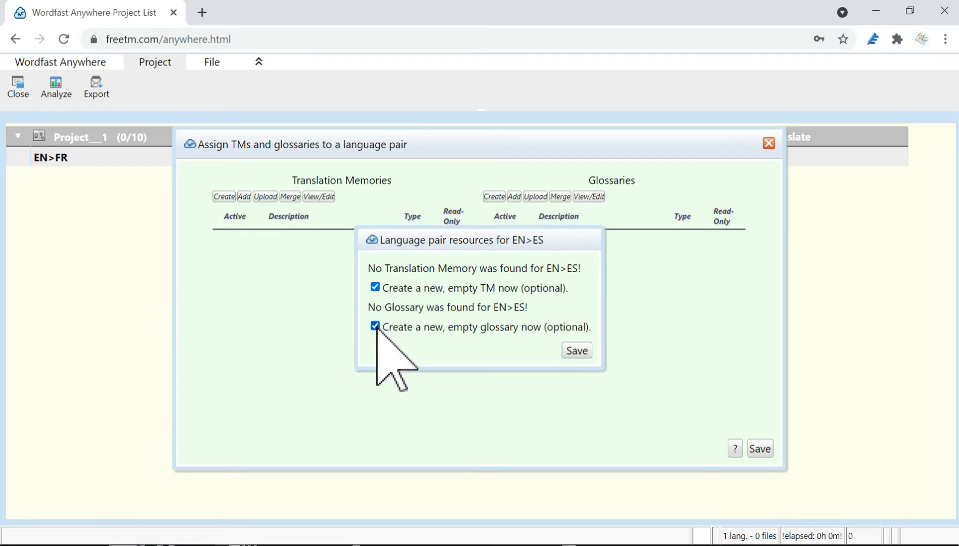
click(577, 350)
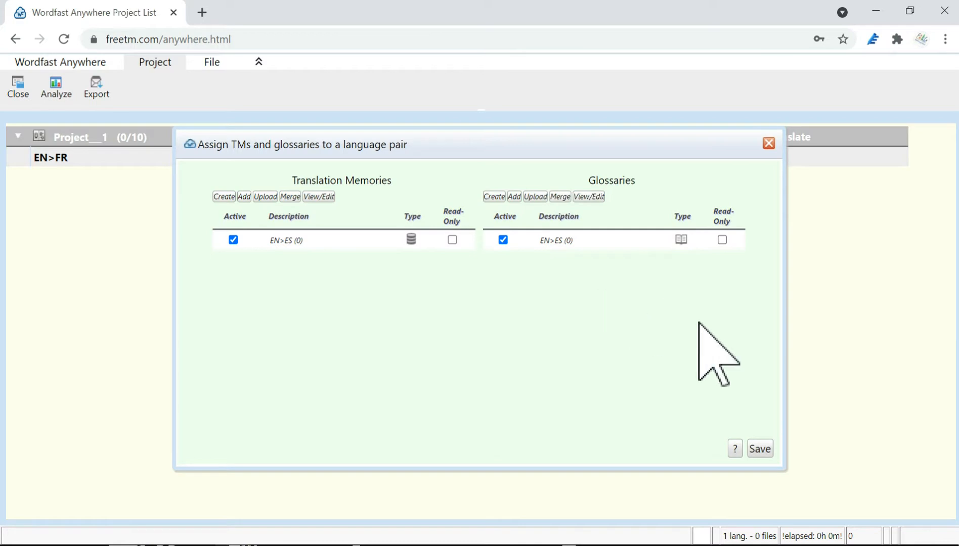
click(761, 448)
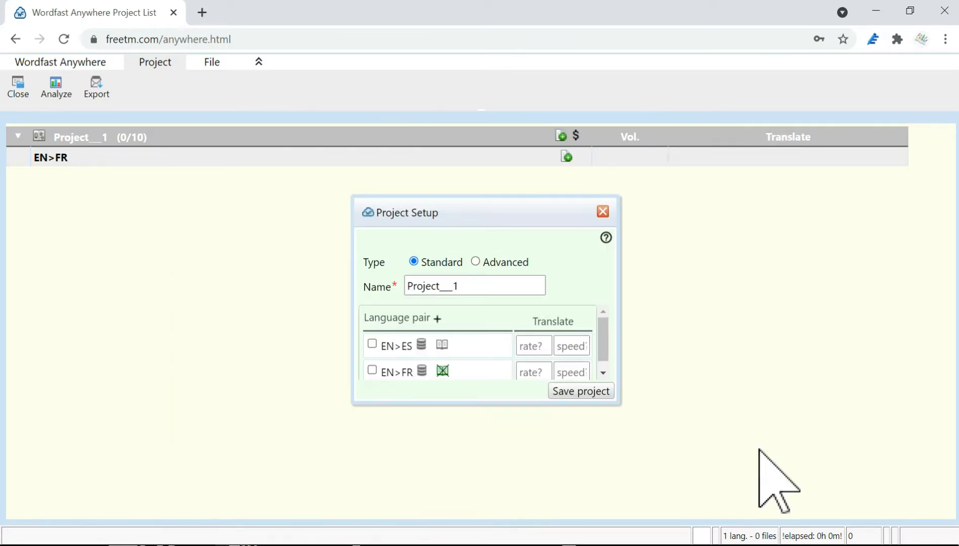
Add another language pair to the project setup with source EN and target PT Portuguese
click(438, 319)
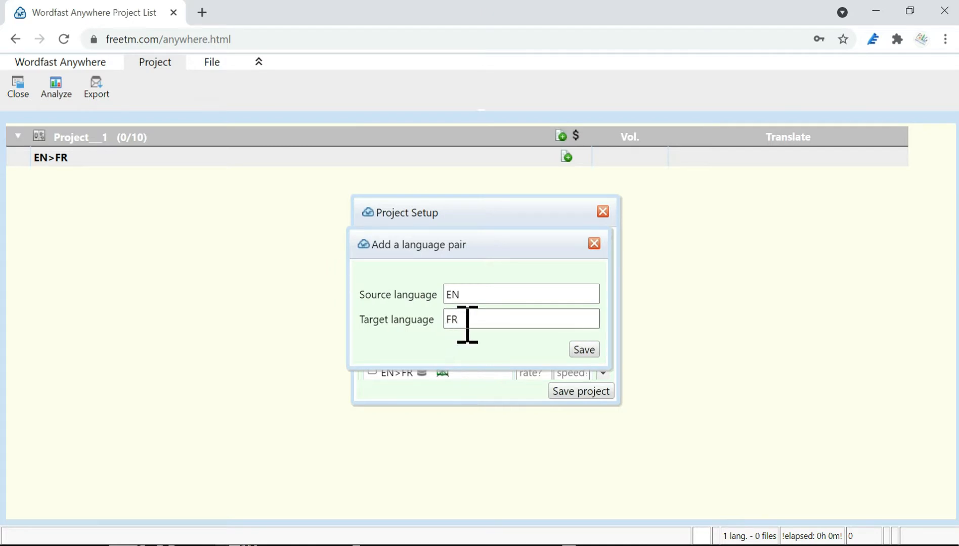
double_click(466, 320)
text(pt)
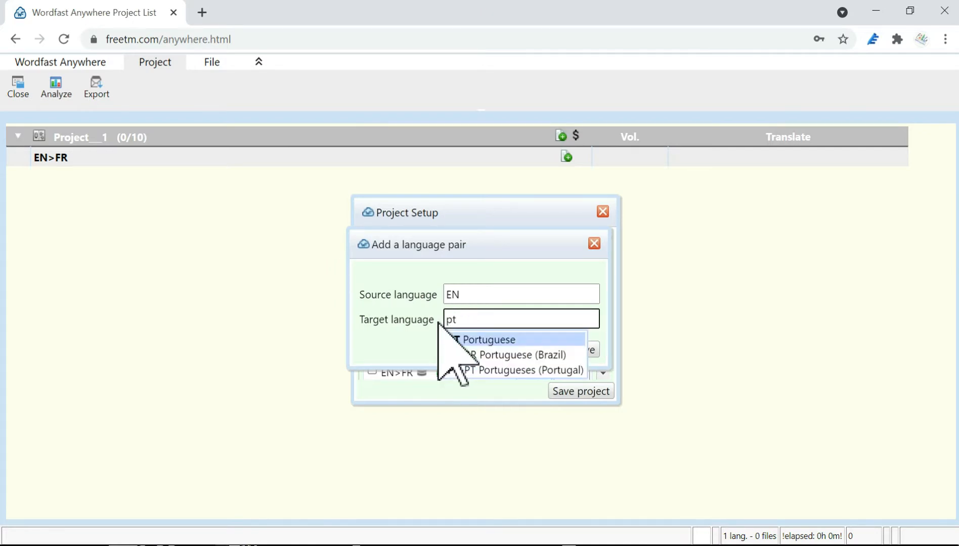
click(473, 341)
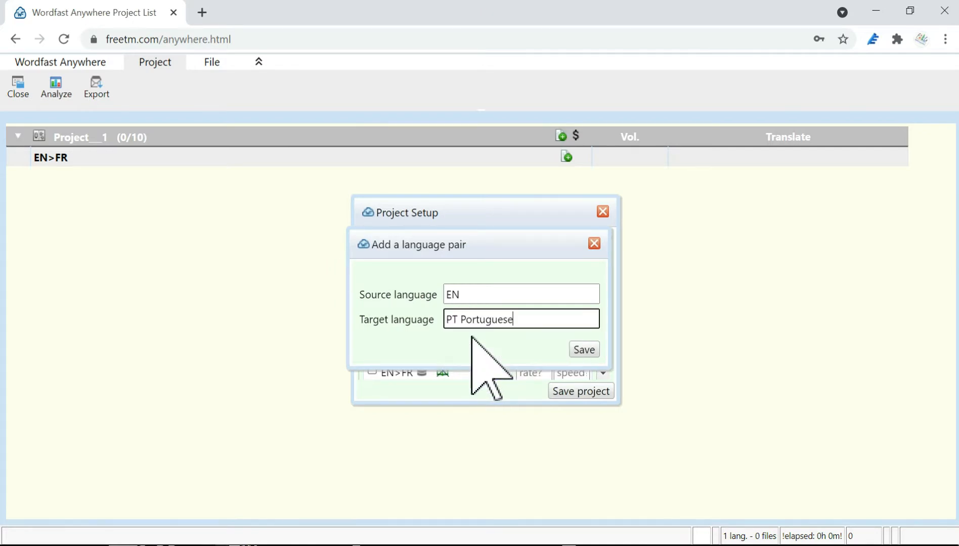
click(582, 350)
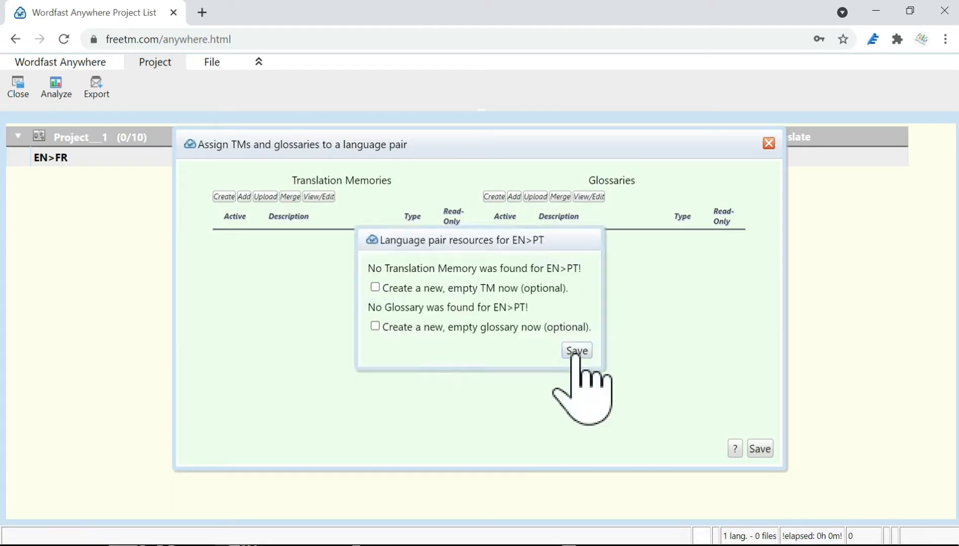
Assign a new, empty translation memory and glossary to EN>PT and save the project
click(375, 287)
click(375, 326)
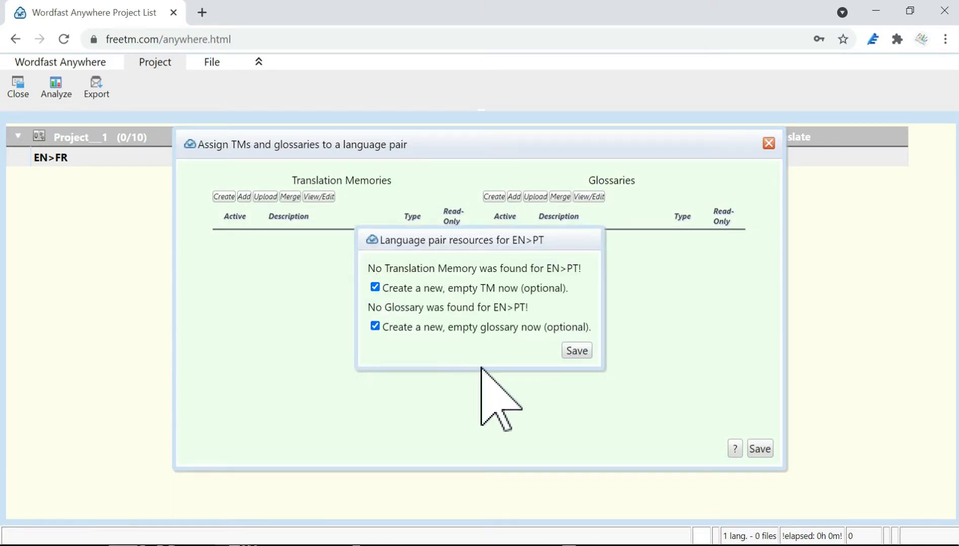
click(578, 350)
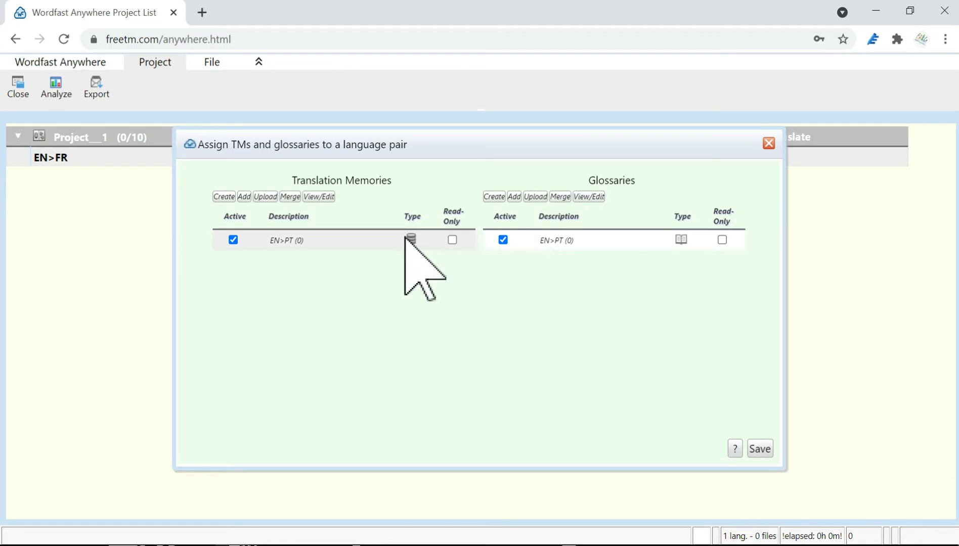
click(759, 448)
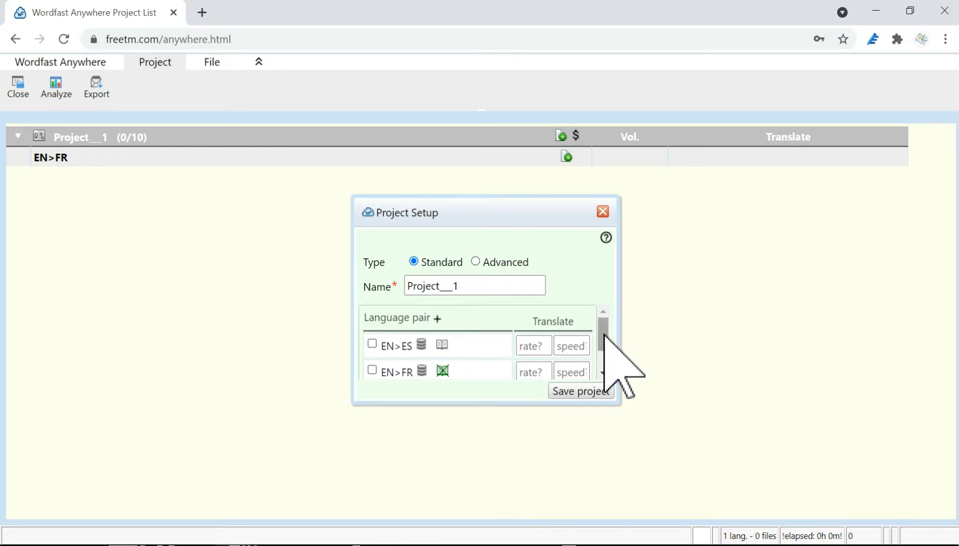
mouse_move(603, 318)
mouse_down()
mouse_move(605, 353)
mouse_move(604, 316)
mouse_up()
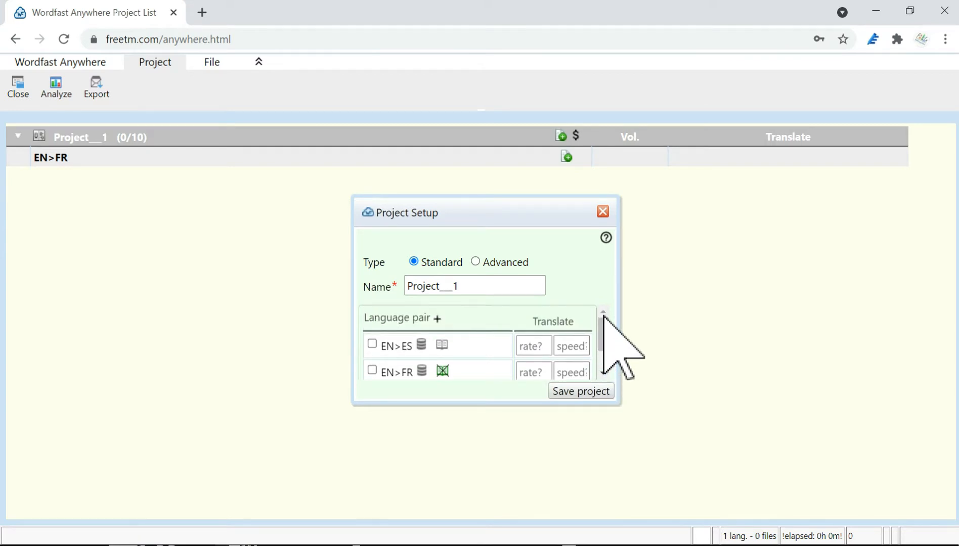
click(582, 395)
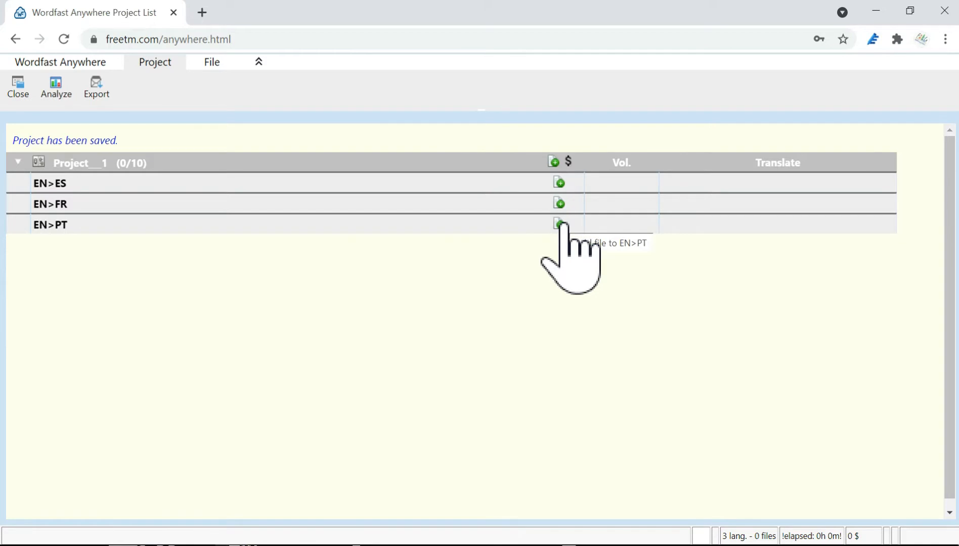
Upload the local files WFS_Manual.docx and text to translate - Copy.docx to ALL language pairs of the project
click(552, 161)
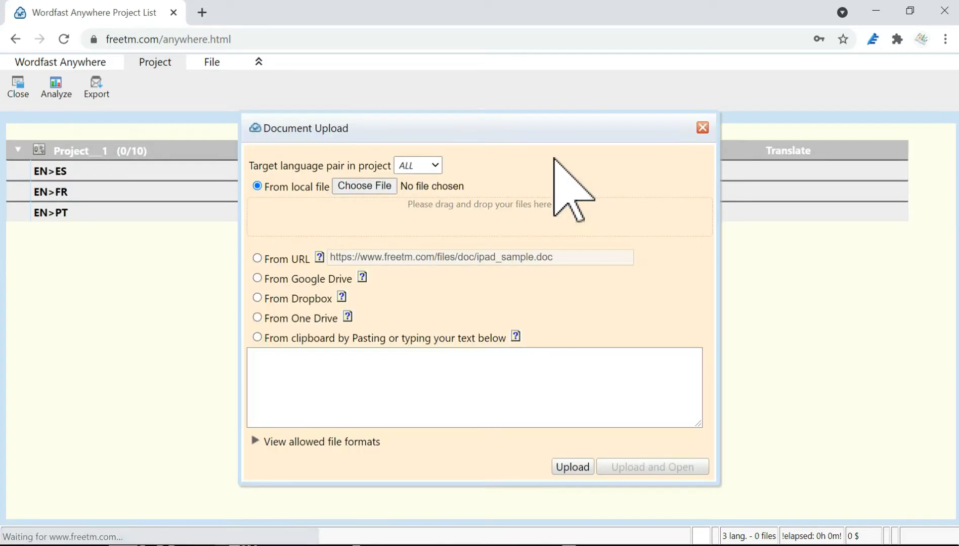
click(435, 165)
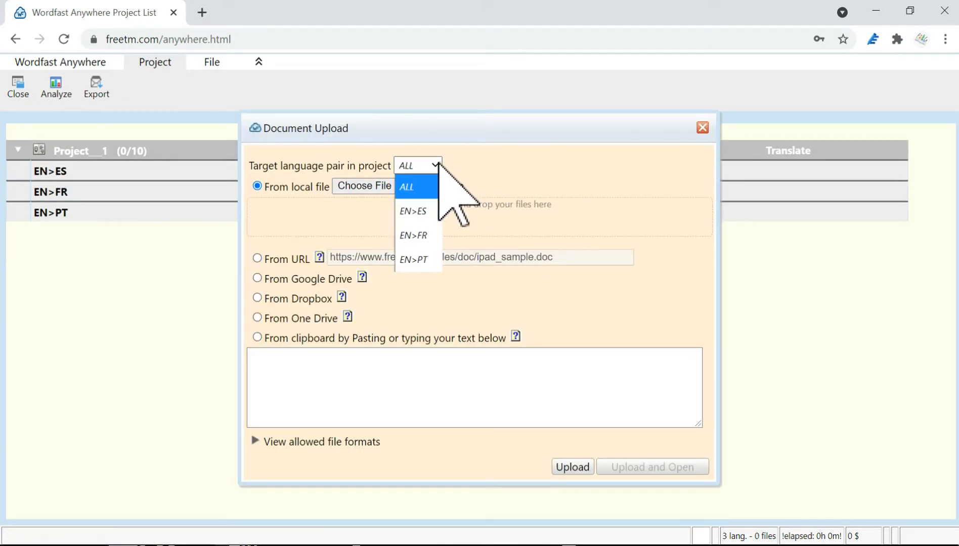
click(413, 188)
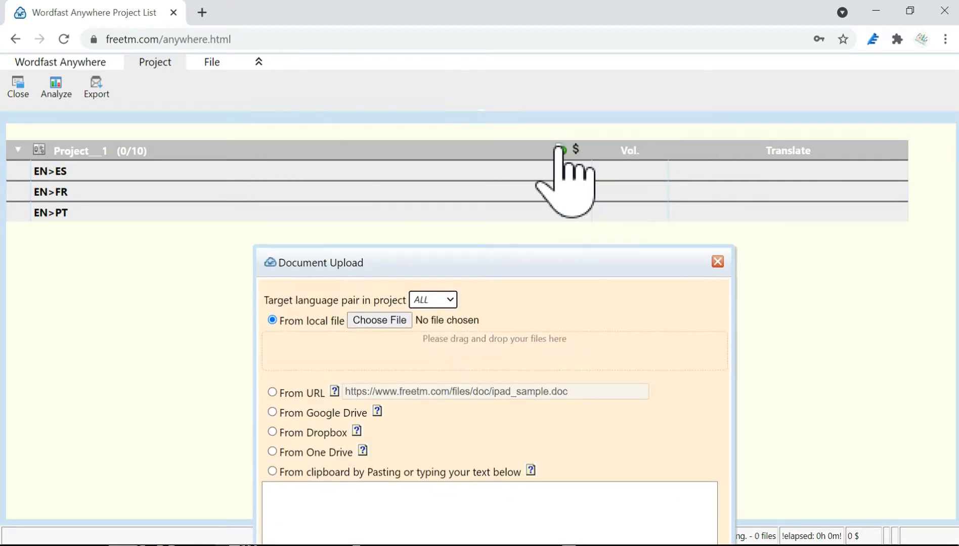
drag(514, 268, 495, 136)
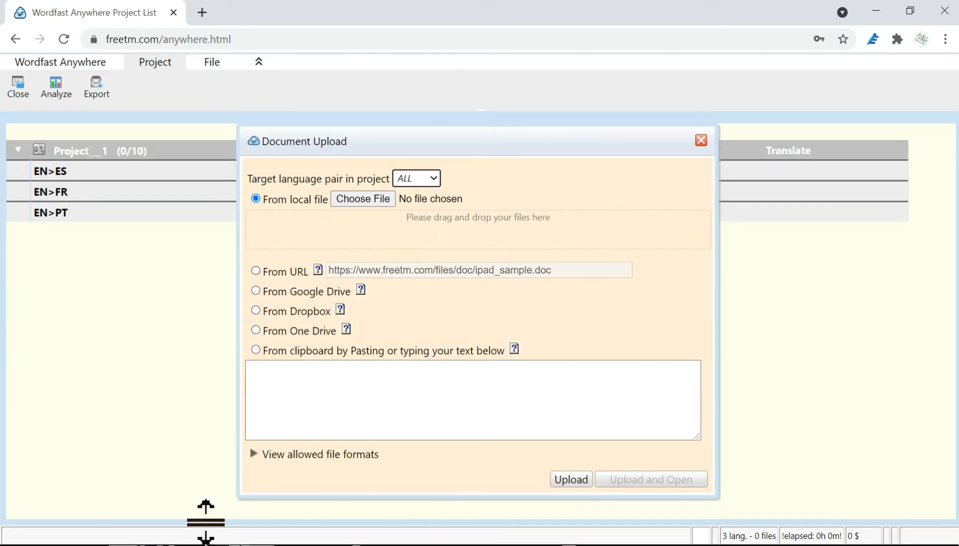
click(205, 543)
drag(355, 245, 628, 238)
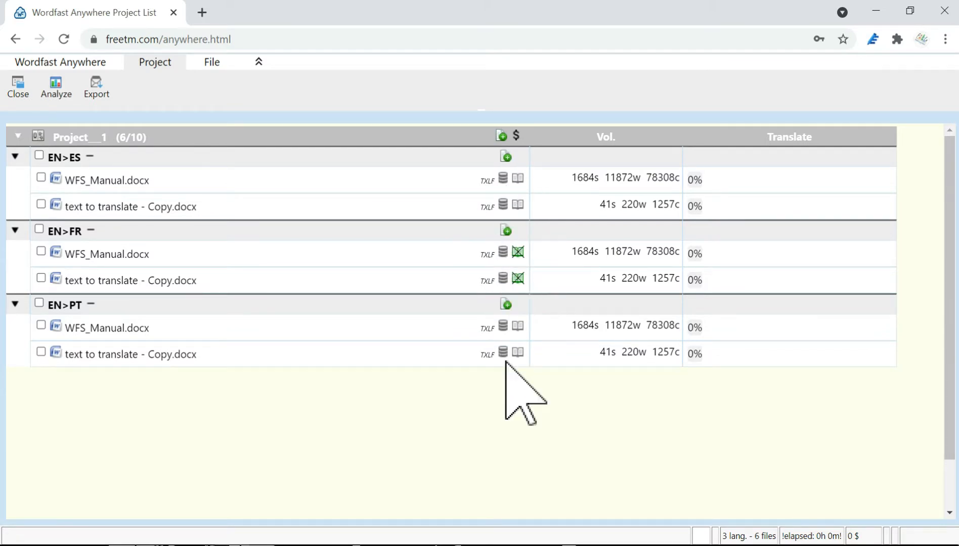
Review the translation memories and glossaries assigned to WFS_Manual.docx under EN>ES and under EN>FR
click(504, 178)
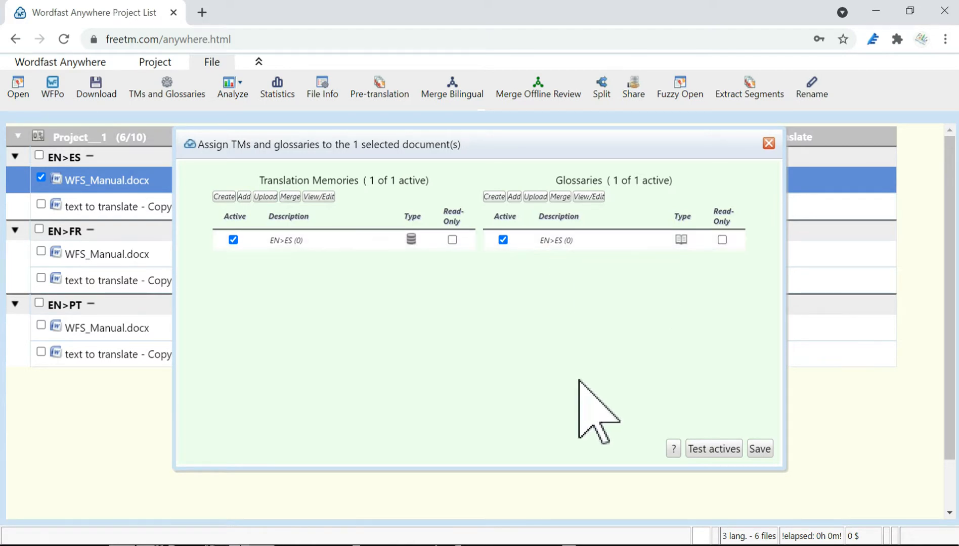
click(769, 143)
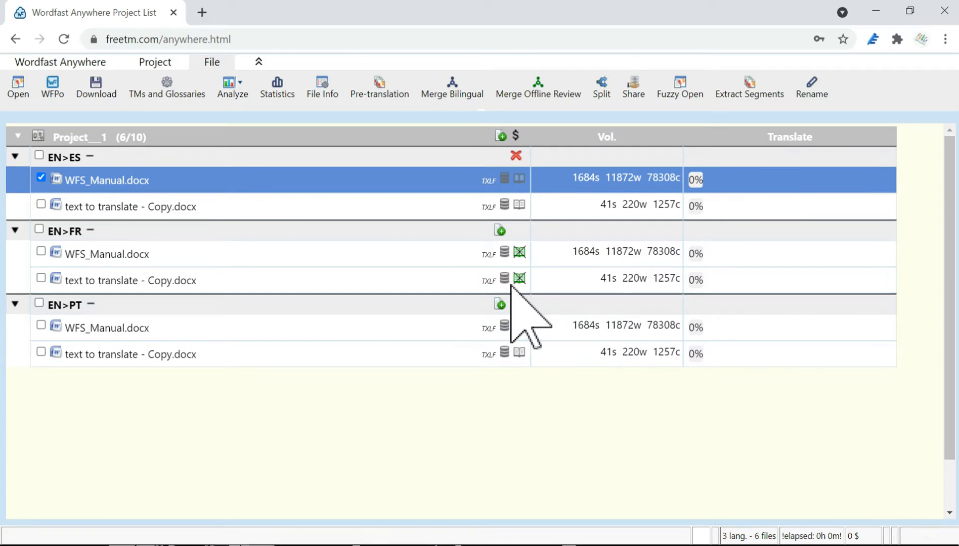
click(520, 252)
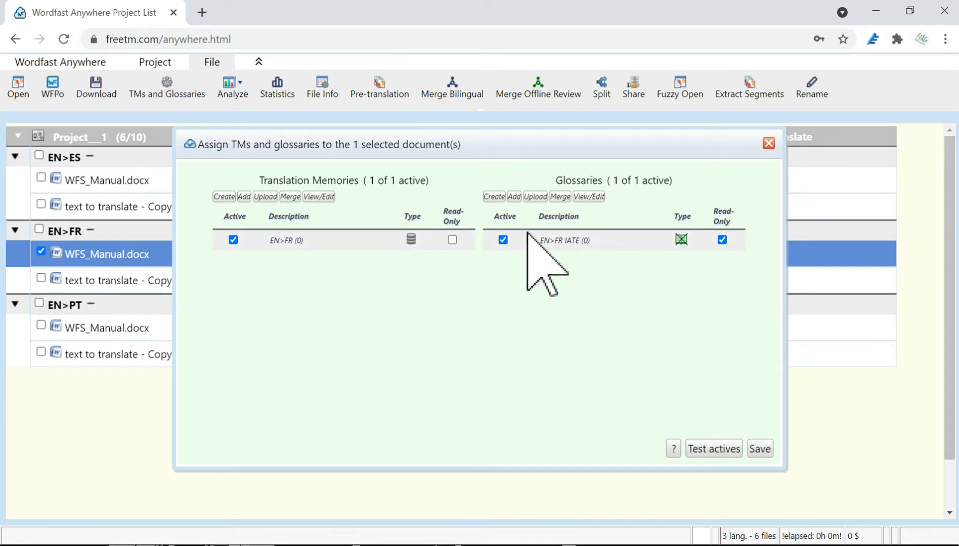
click(768, 144)
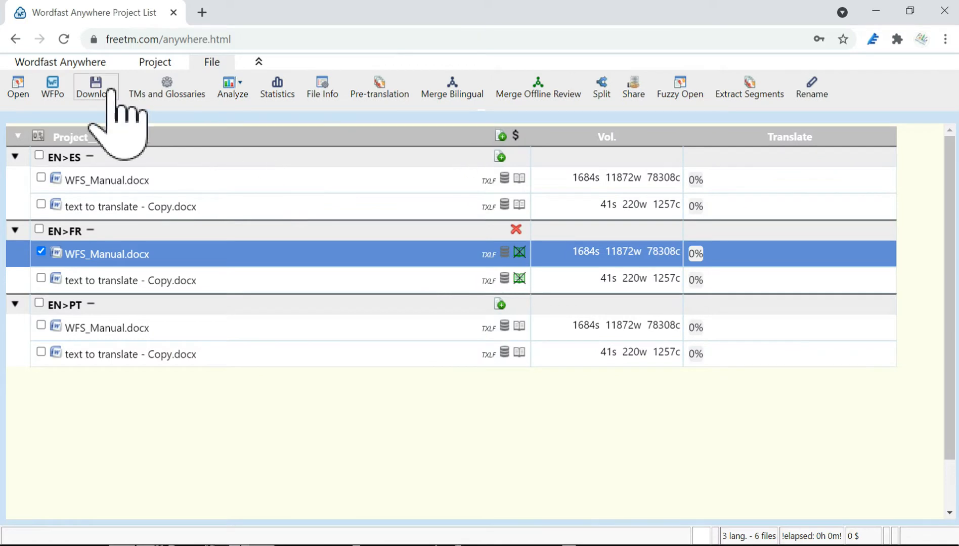
Open the management overview of all translation memories and glossaries in the account
click(54, 64)
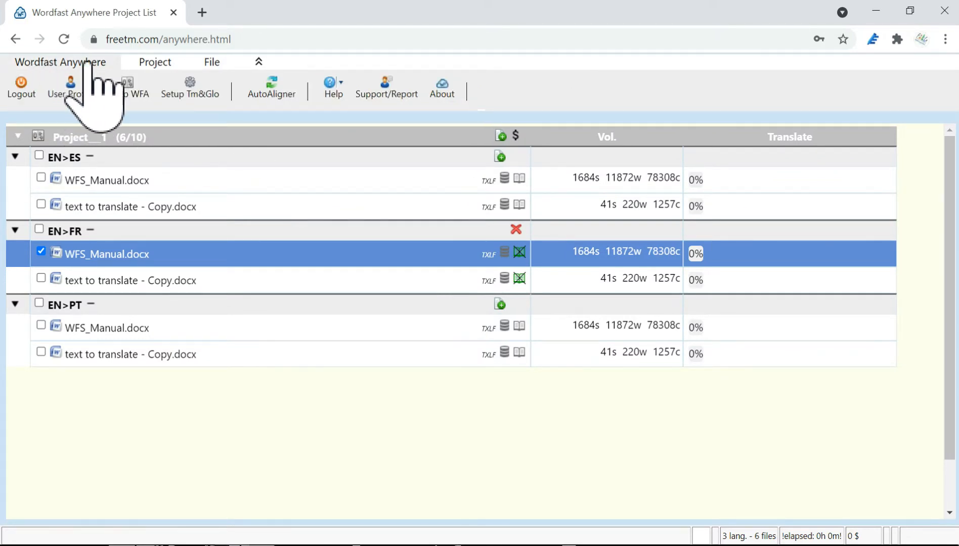
click(200, 92)
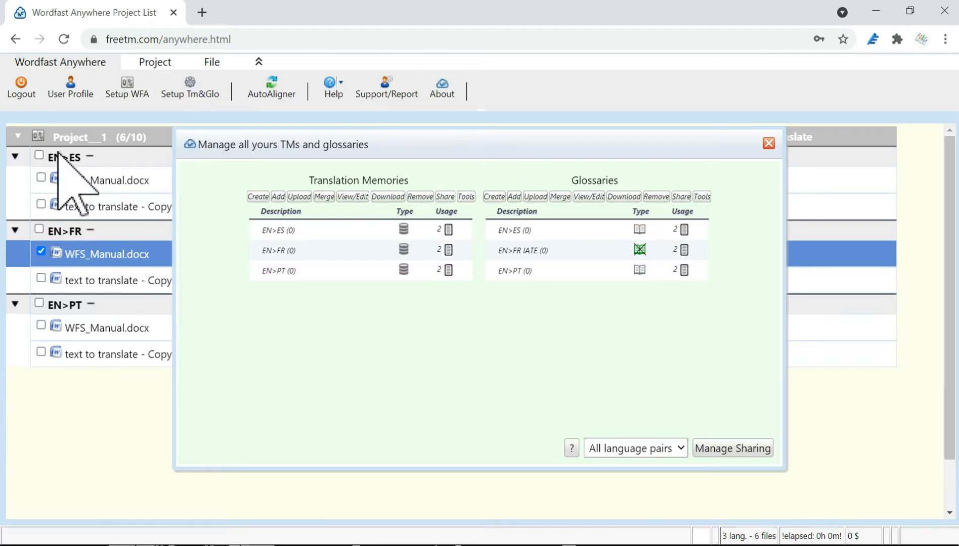
Check which project files use the EN>ES and EN>FR translation memories, and close the overview
mouse_move(450, 230)
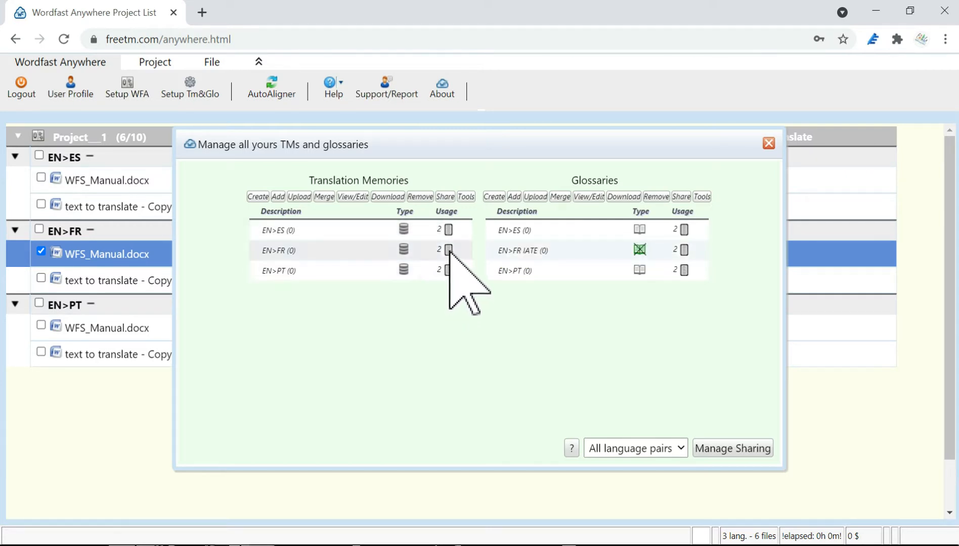
mouse_move(449, 251)
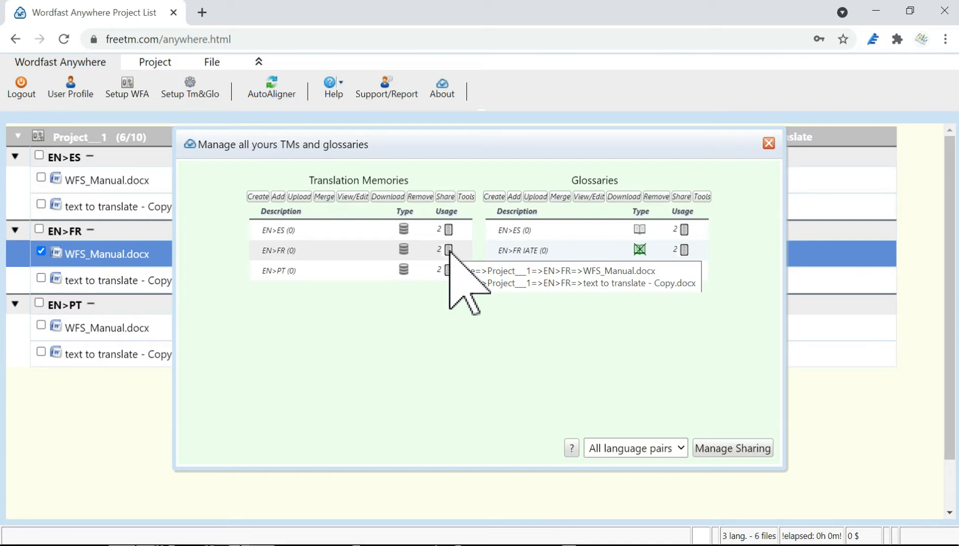
click(769, 144)
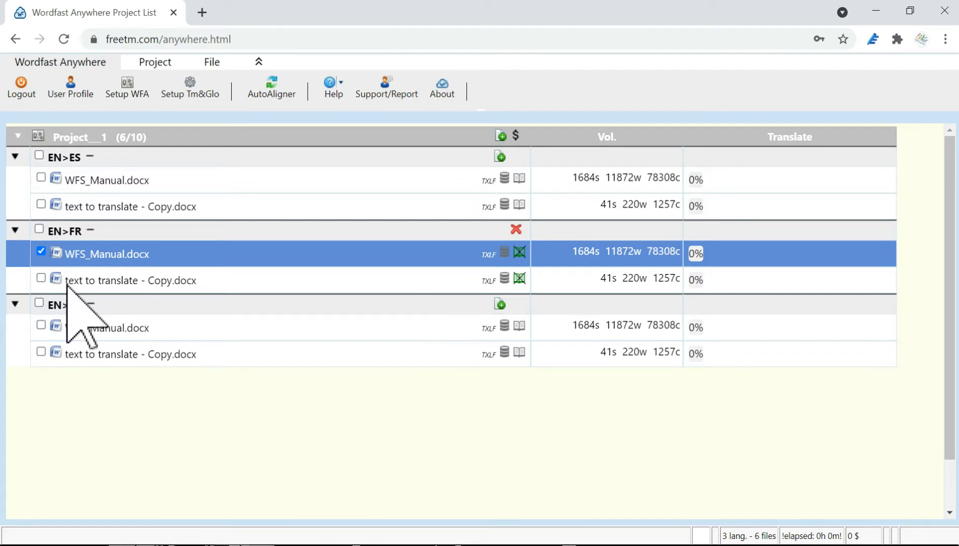
Inspect the project's setup and the removal option for the EN>ES language pair, leaving without saving
click(38, 136)
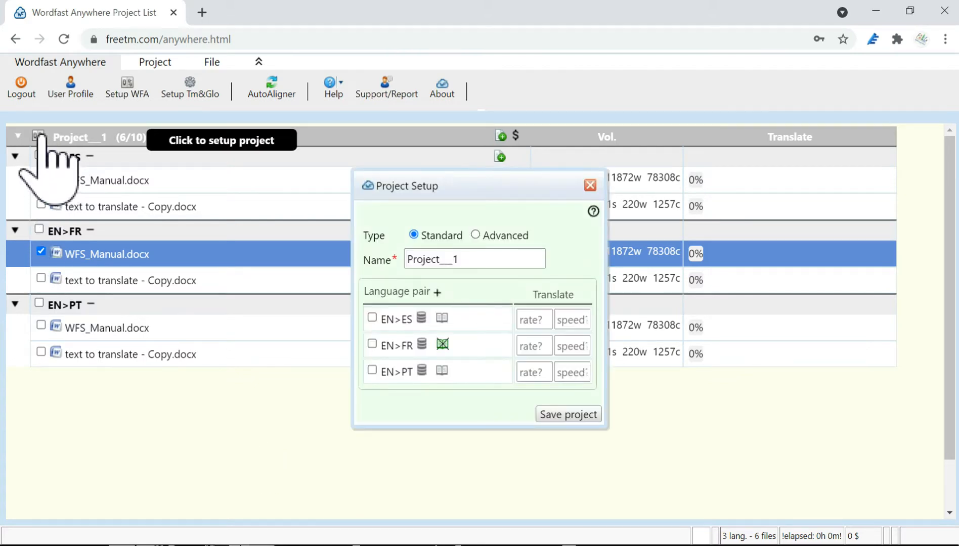
click(372, 317)
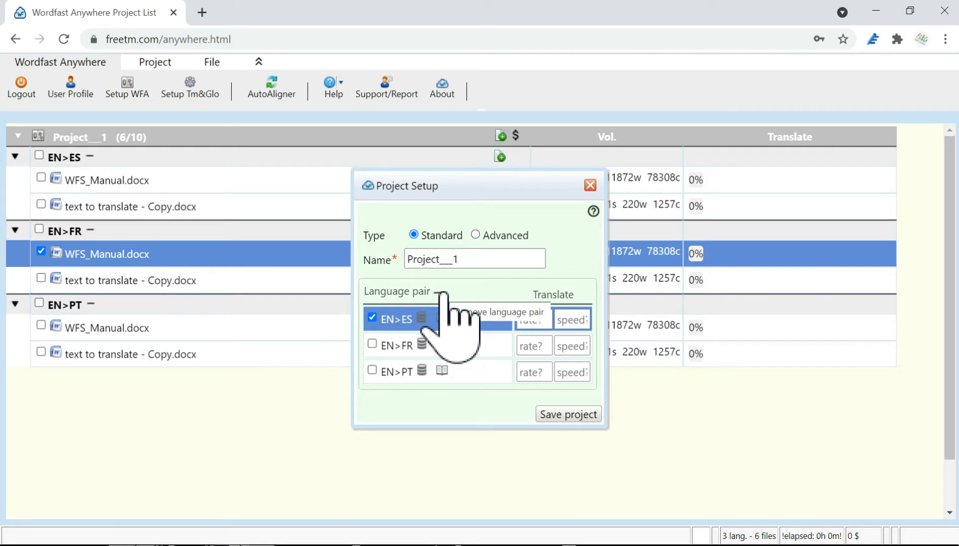
click(590, 185)
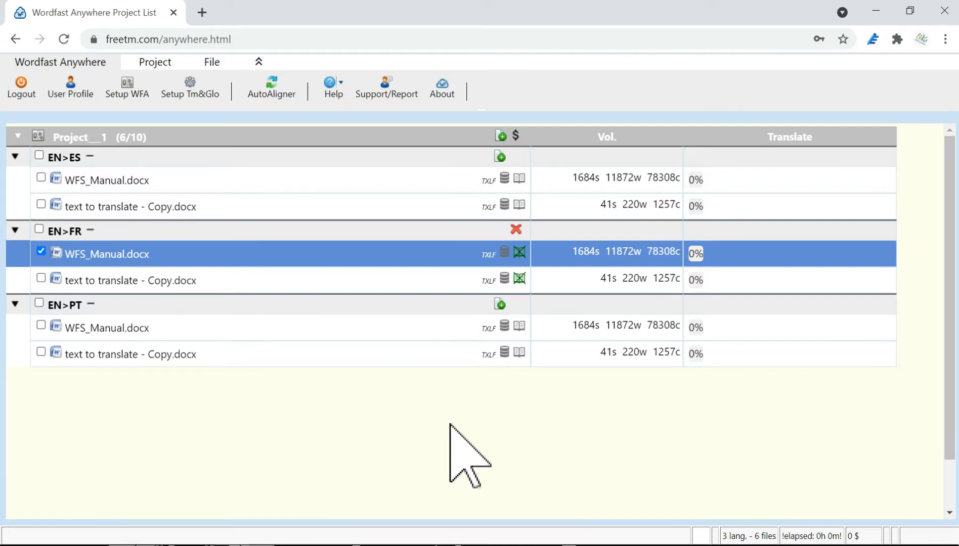
Close the open multilingual project and select it in the project list
click(166, 65)
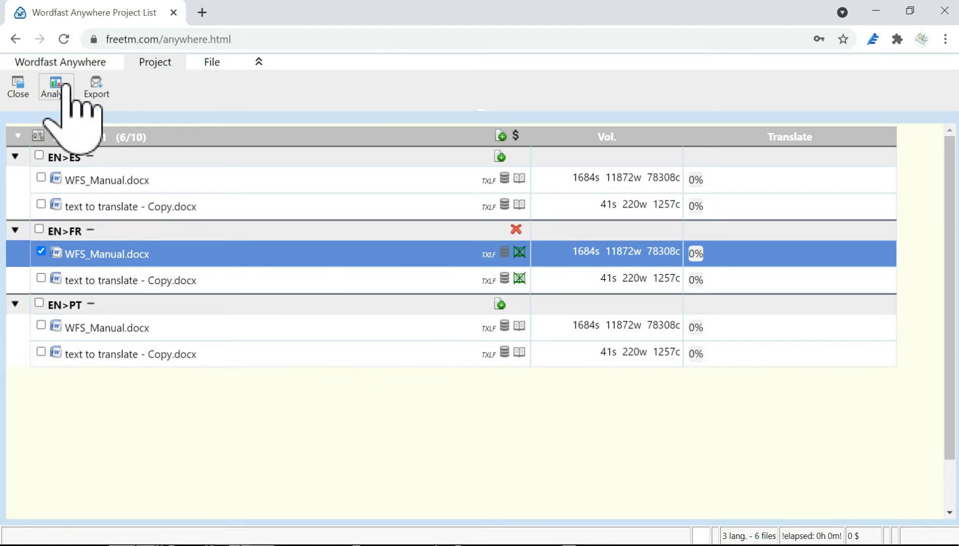
click(29, 84)
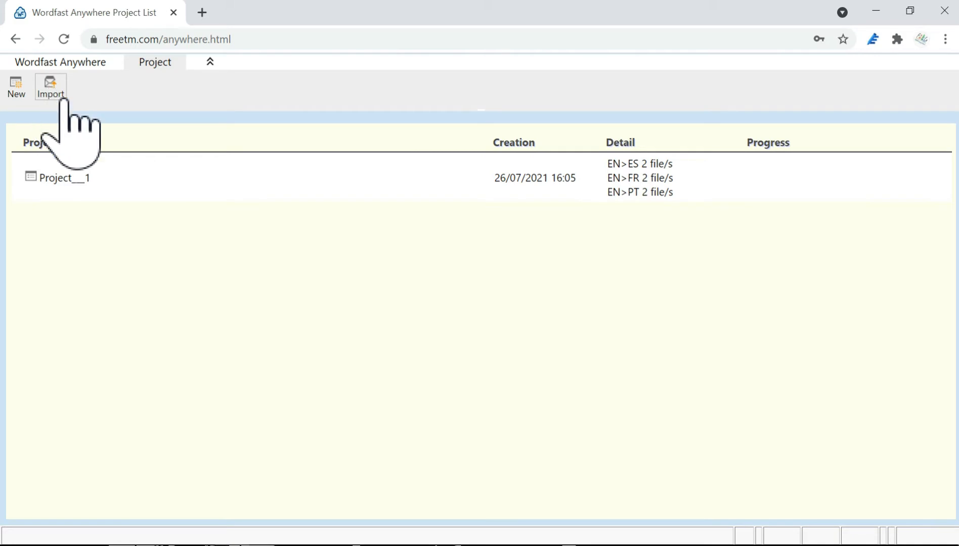
click(148, 173)
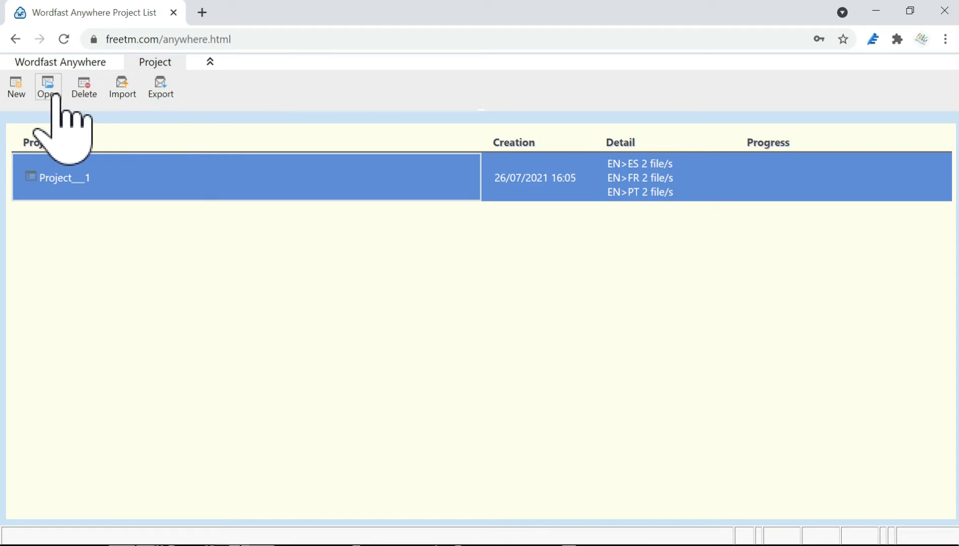
Start a new project with source language EN and target language FR
click(22, 90)
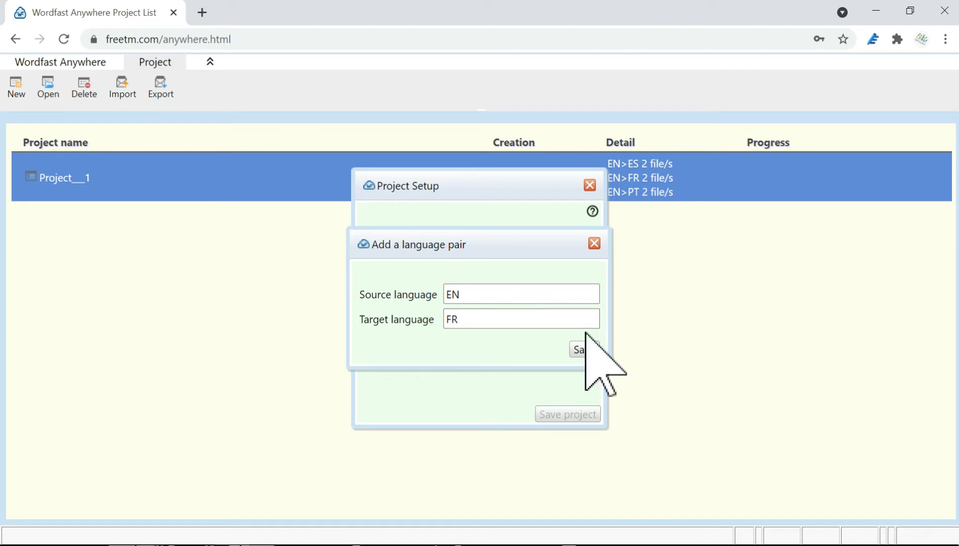
click(588, 349)
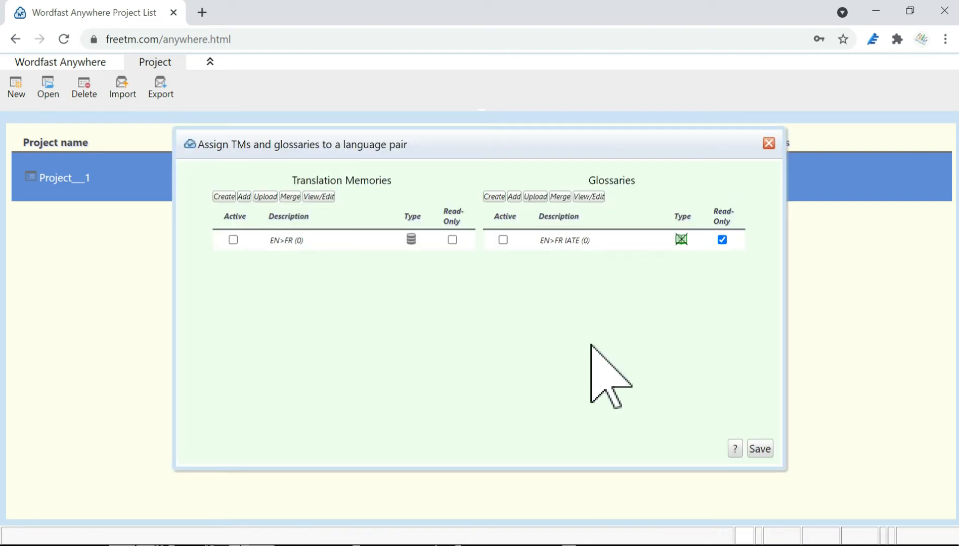
Activate the existing EN>FR translation memory and EN>FR IATE glossary for the language pair, and save the new project
click(236, 240)
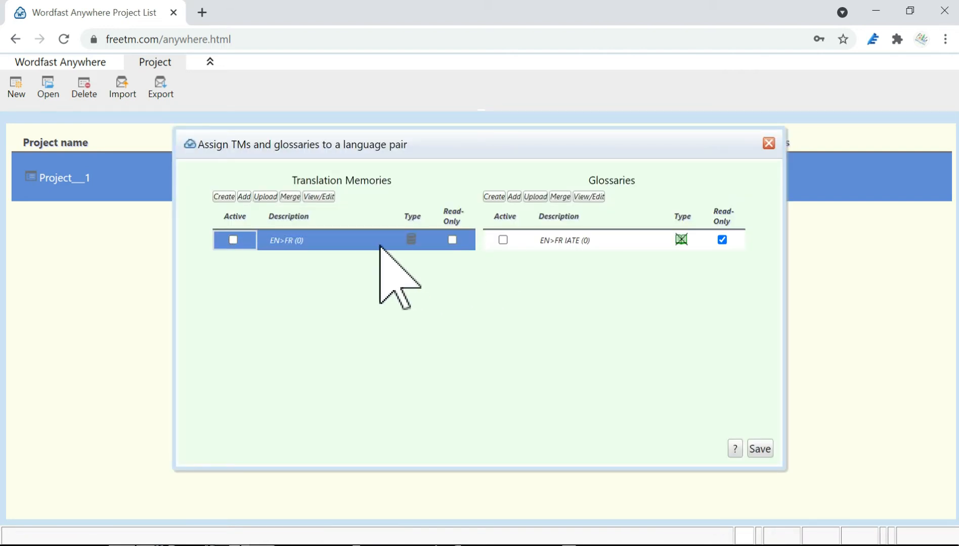
click(233, 239)
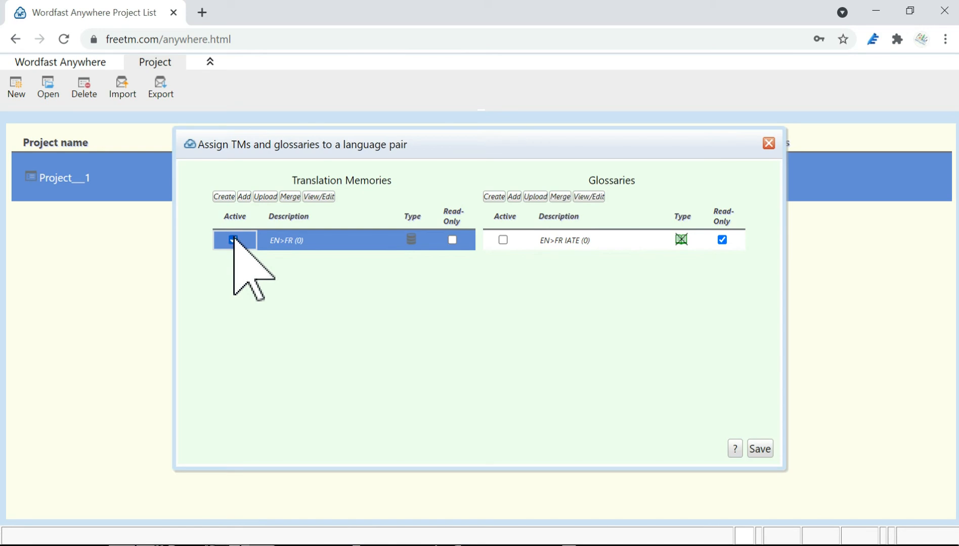
click(503, 239)
click(503, 240)
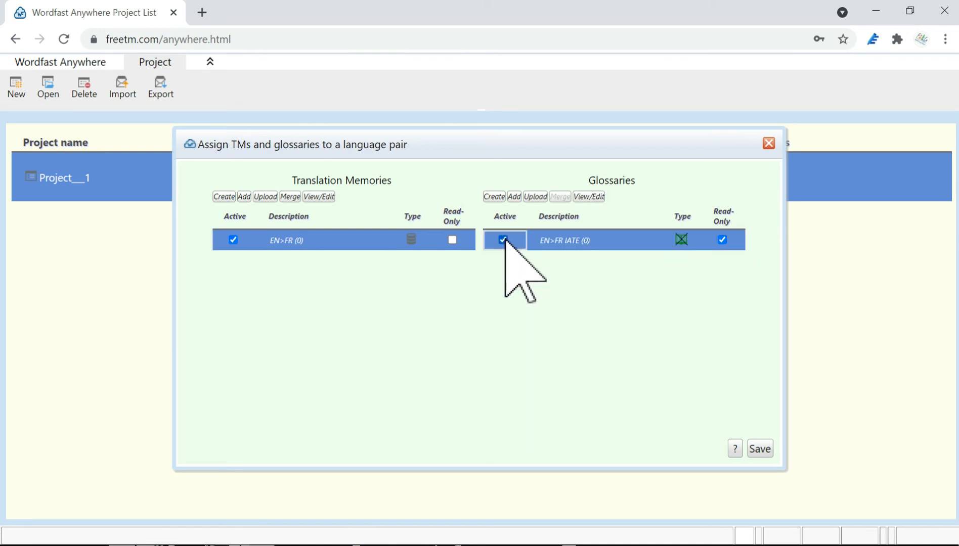
click(761, 448)
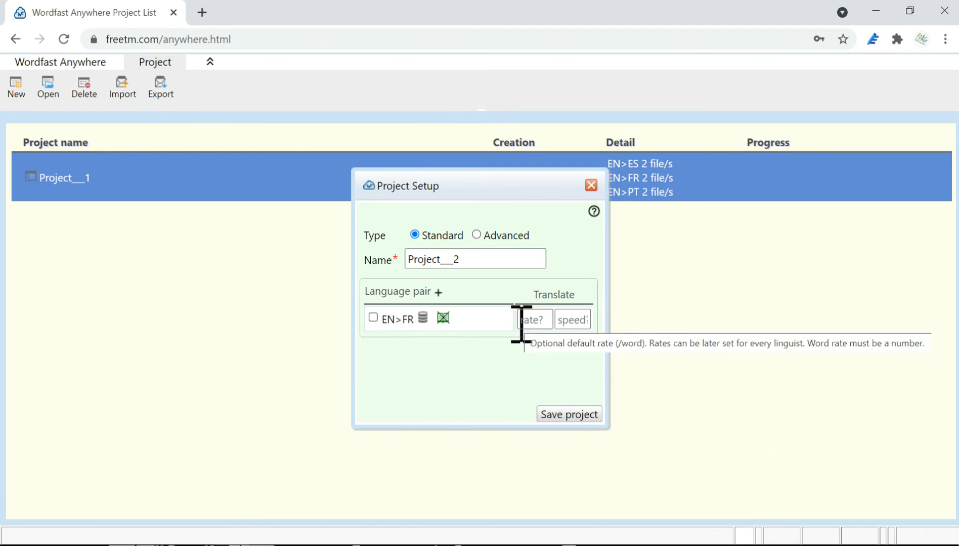
click(569, 414)
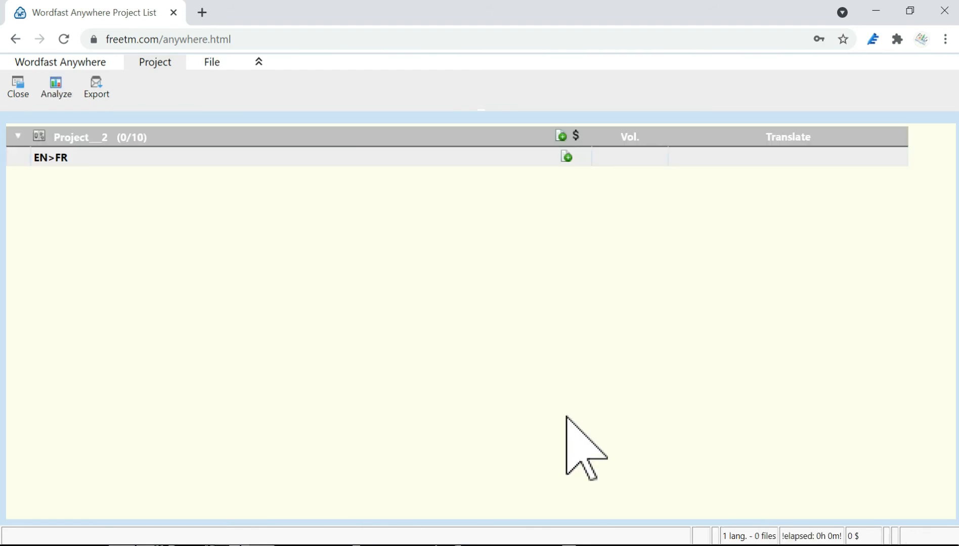